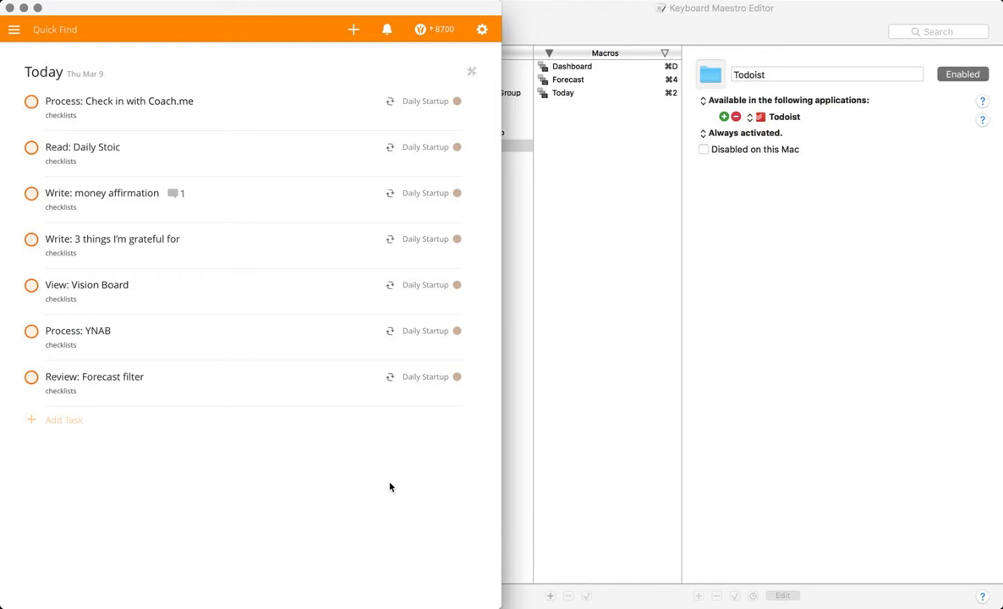
- Look over Todoist's navigation list of inboxes, date views and filters, and close it again
{"action": "left_click", "coordinate": [15, 30]}
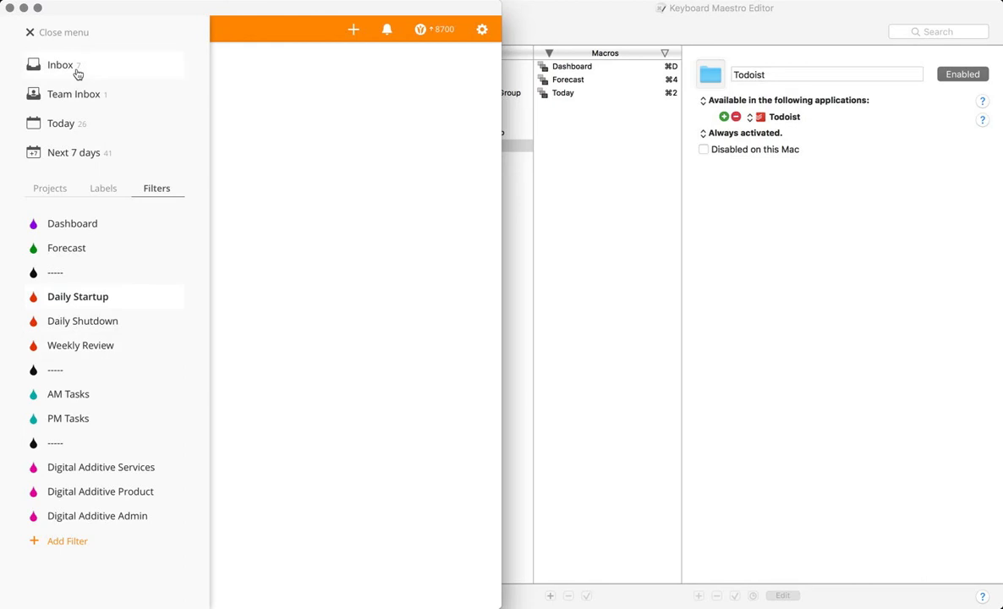
{"action": "left_click", "coordinate": [28, 32]}
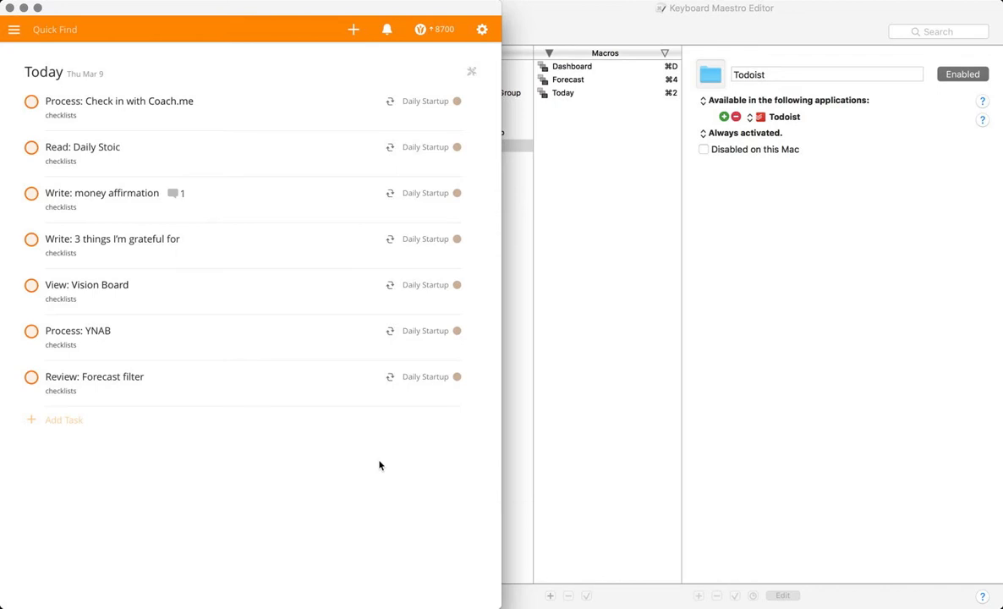
- Switch to Keyboard Maestro Editor and create a macro named "Inbox" in the Todoist group
{"action": "left_click", "coordinate": [592, 23]}
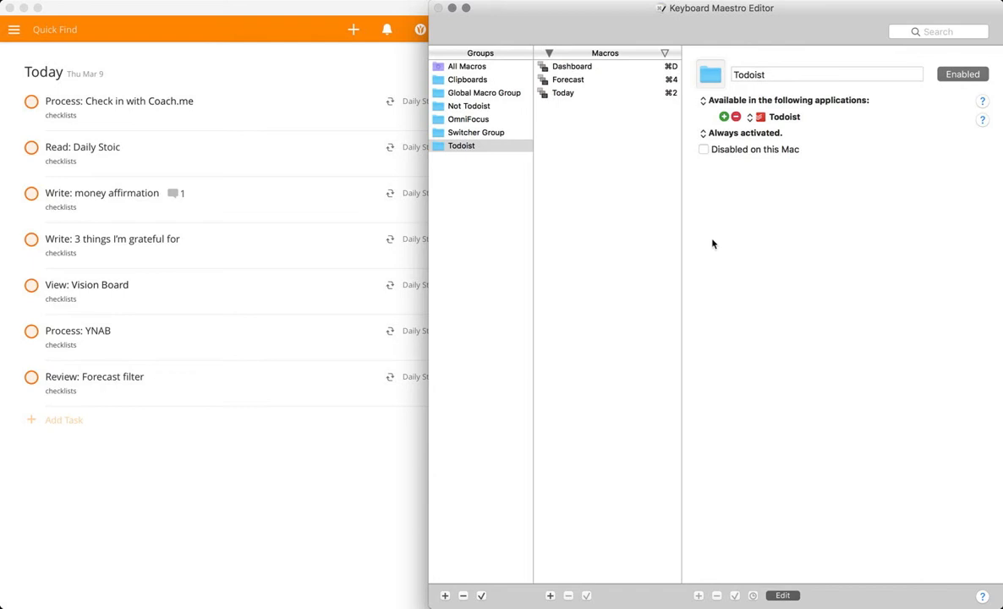
{"action": "left_click", "coordinate": [466, 150]}
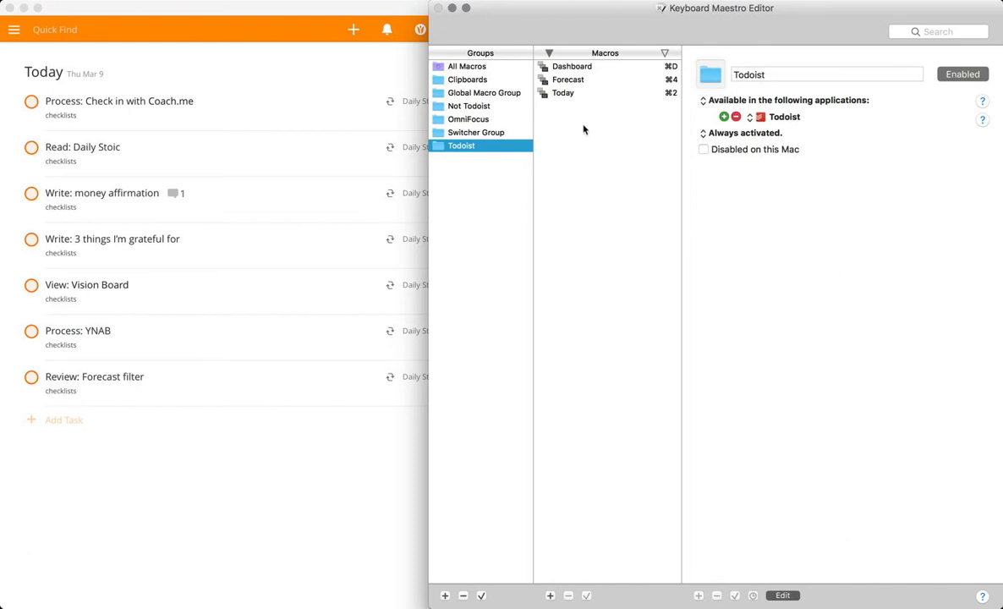
{"action": "left_click", "coordinate": [550, 595]}
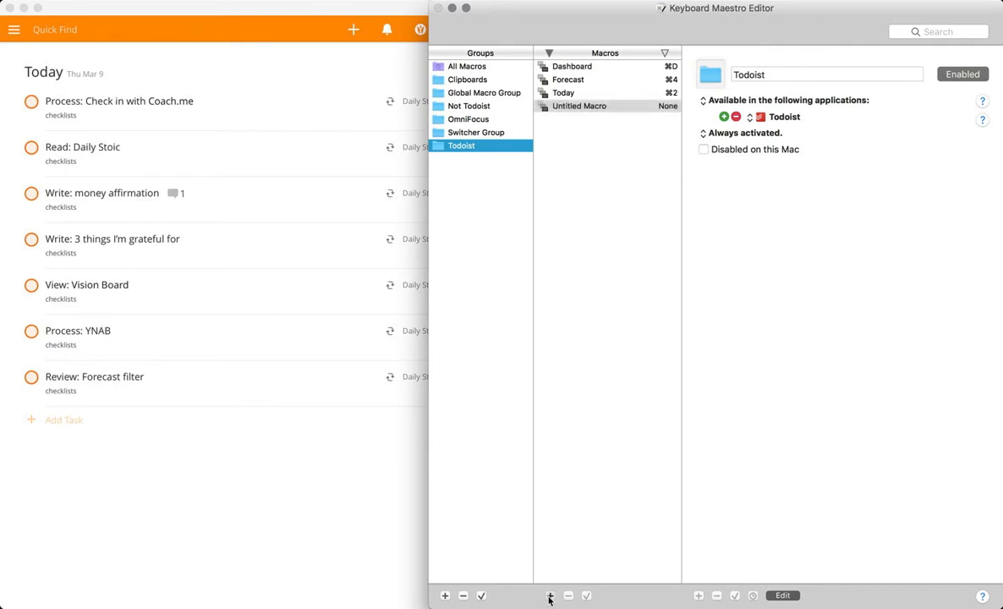
{"action": "type", "text": "Inbox"}
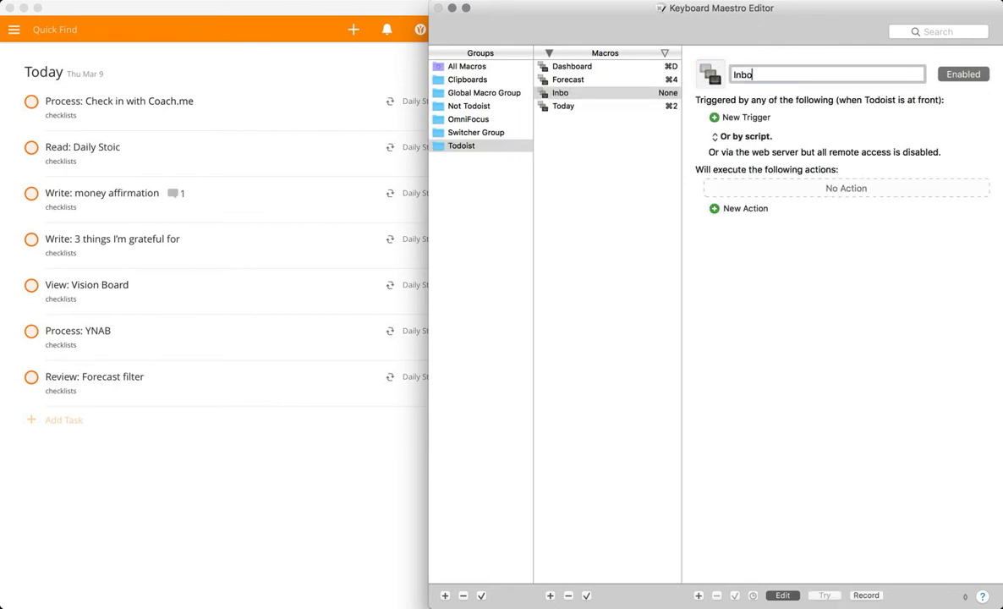
- Give the Inbox macro a hot key trigger of ⌘1 and open the list of available actions
{"action": "left_click", "coordinate": [730, 121]}
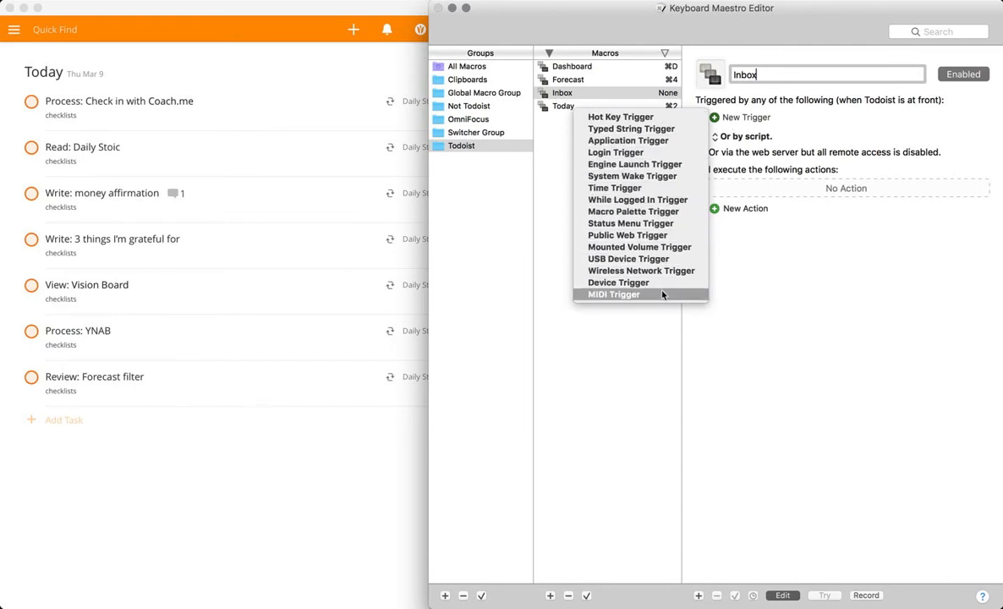
{"action": "left_click", "coordinate": [651, 118]}
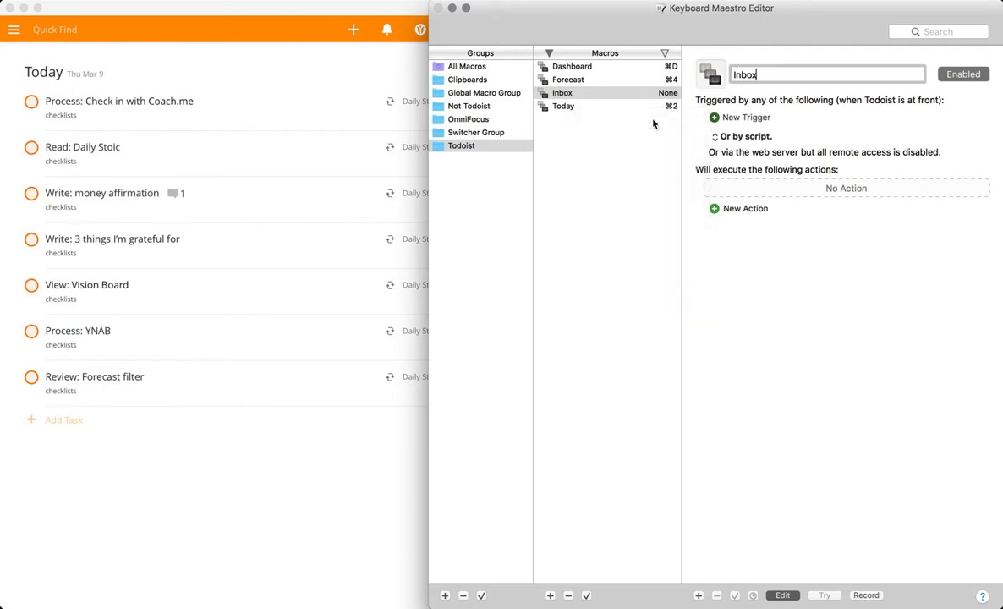
{"action": "key", "text": "super+1"}
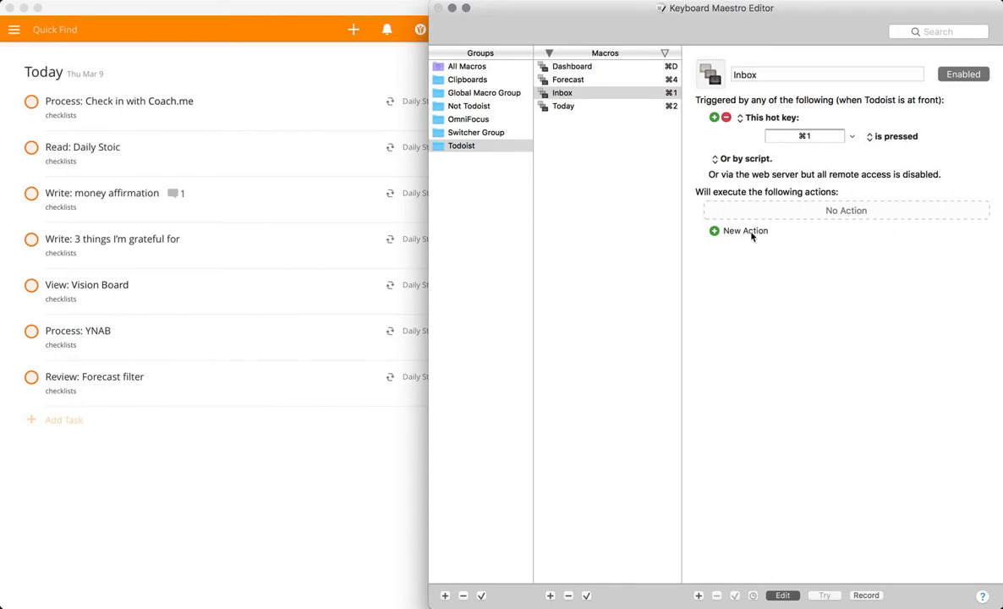
{"action": "left_click", "coordinate": [719, 230]}
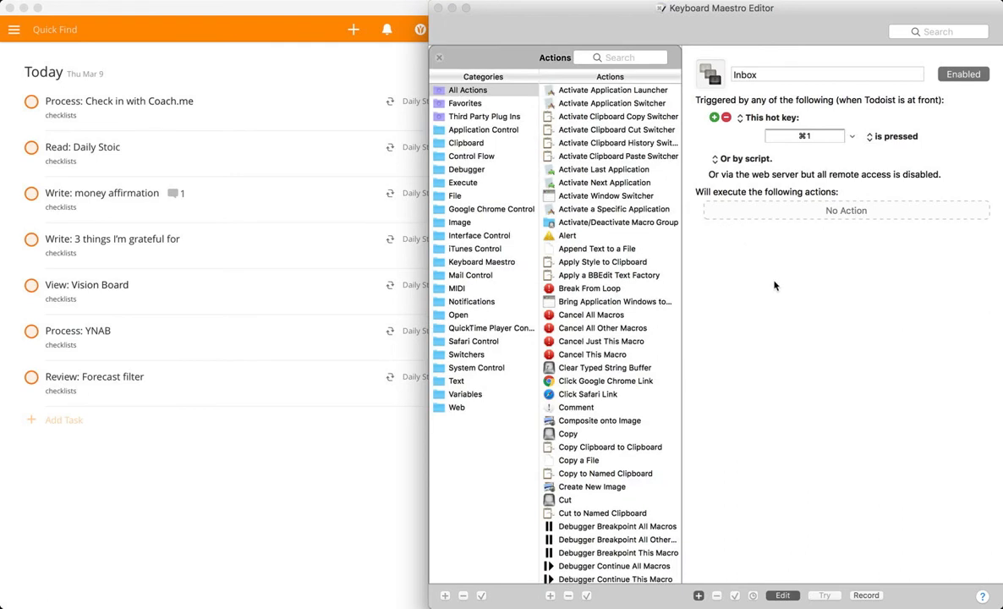
- Switch to Todoist and go to the Inbox project by searching "inbox" with Quick Find
{"action": "left_click", "coordinate": [271, 12]}
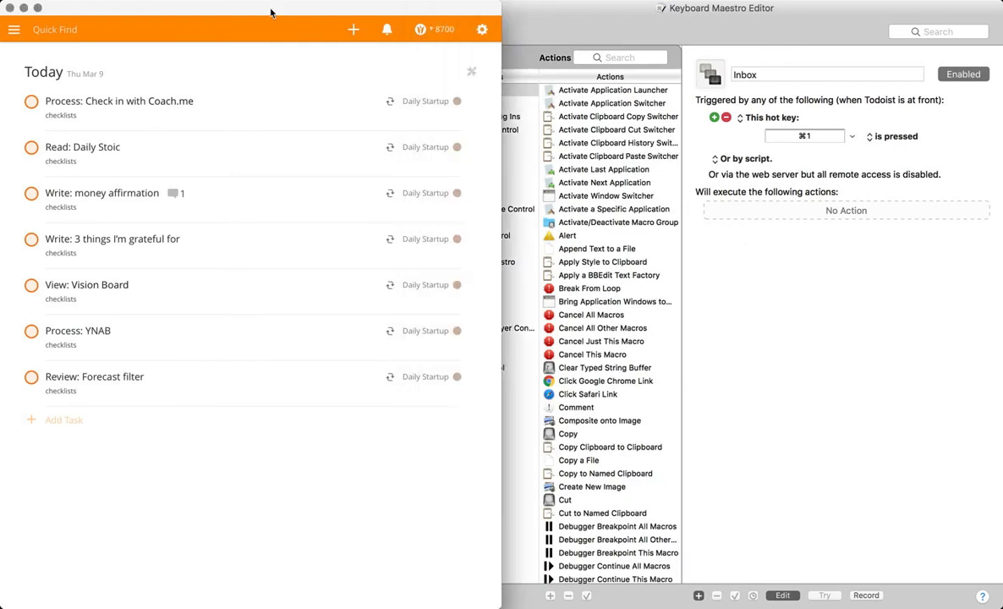
{"action": "left_click", "coordinate": [64, 29]}
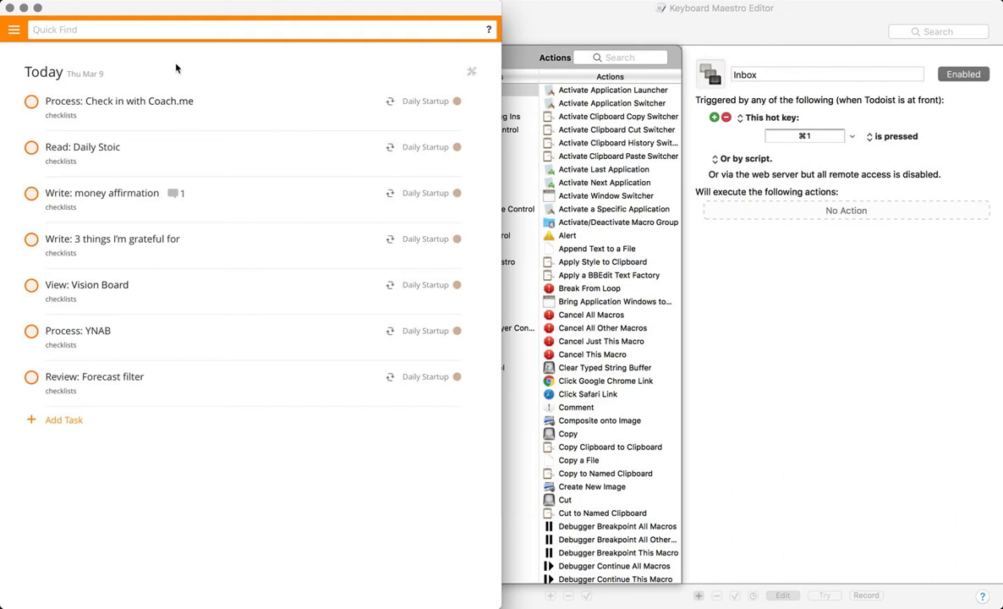
{"action": "type", "text": "inbox"}
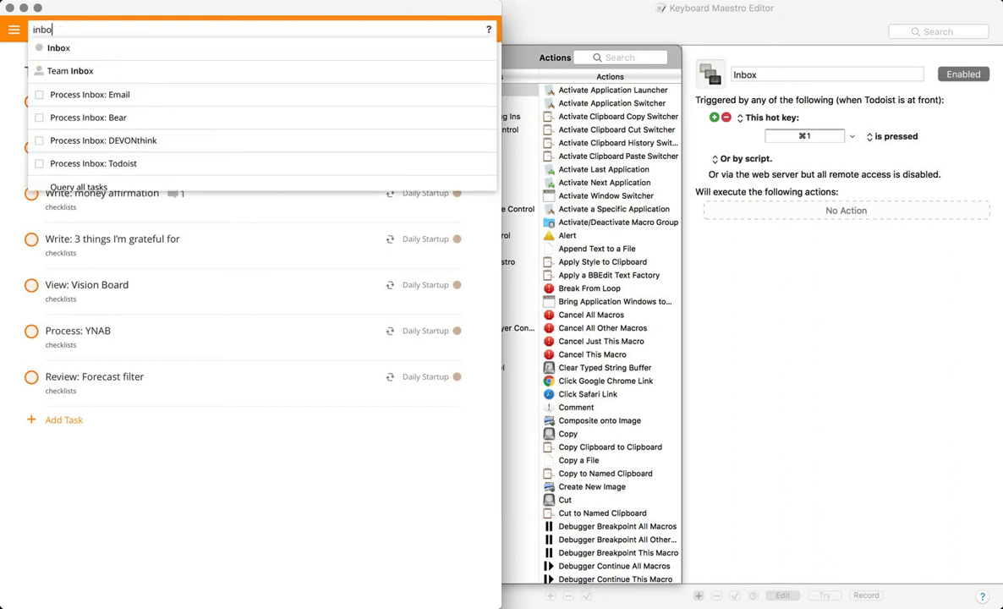
{"action": "left_click", "coordinate": [70, 51]}
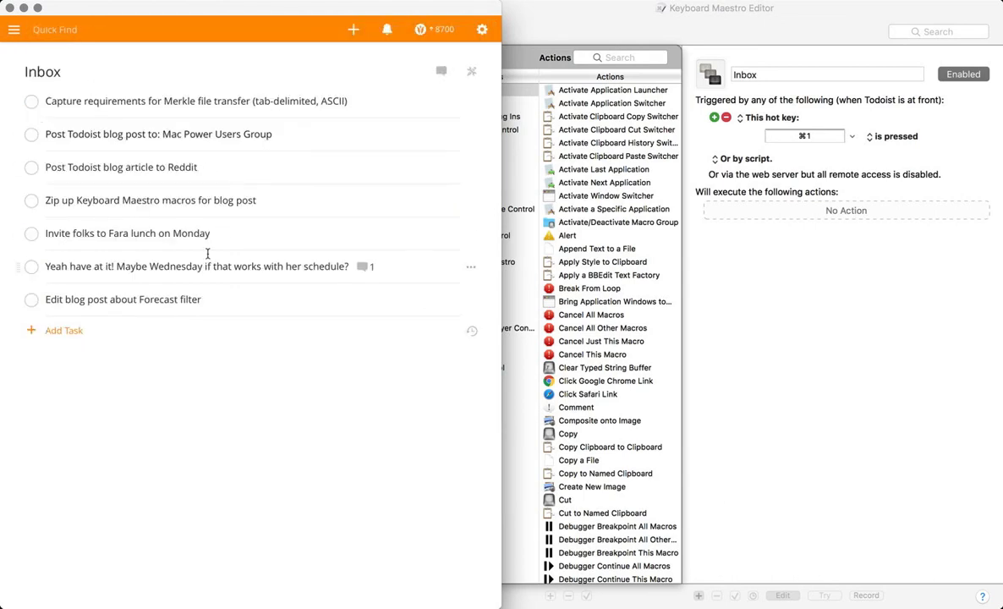
- Go to the Daily Startup project by searching "start" with Quick Find, and reopen an empty Quick Find
{"action": "key", "text": "slash"}
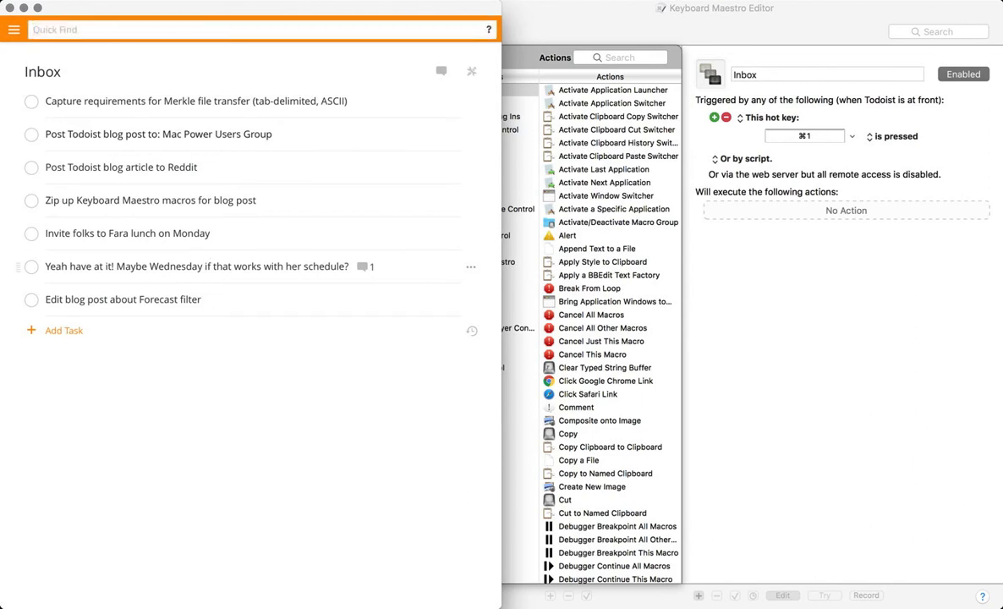
{"action": "type", "text": "start"}
{"action": "key", "text": "Down"}
{"action": "key", "text": "Return"}
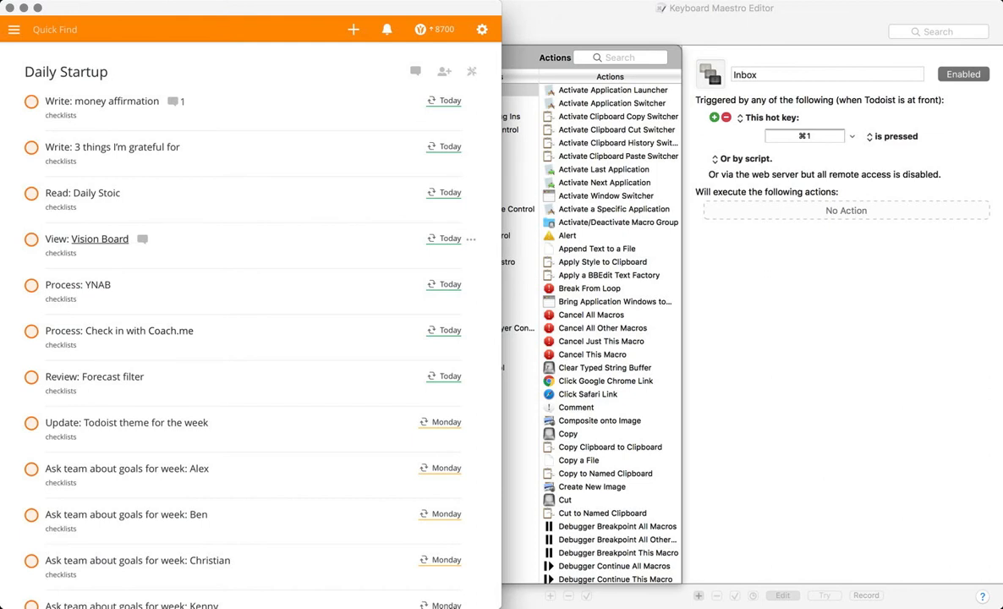
{"action": "key", "text": "slash"}
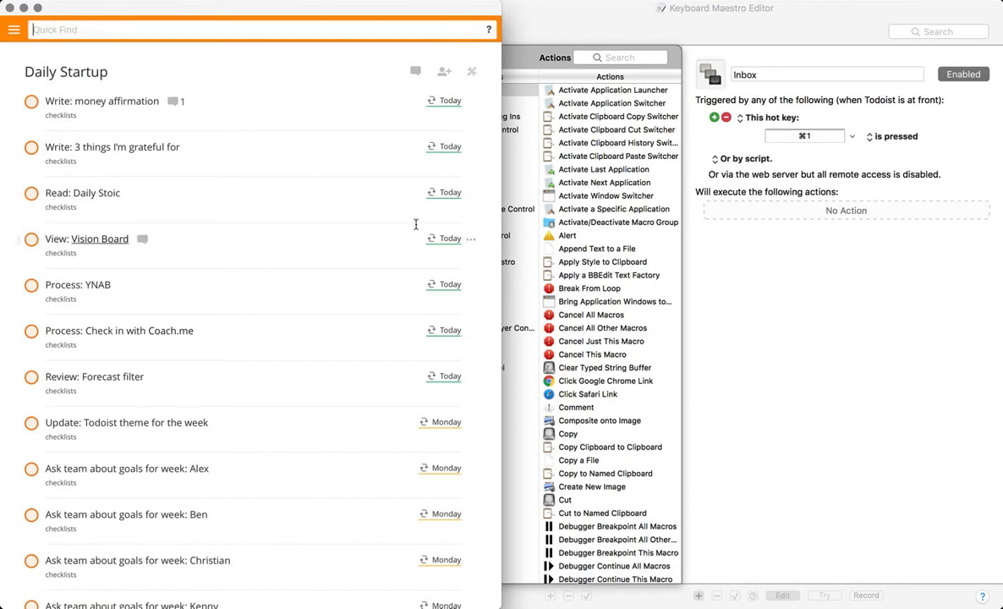
- Switch back to Keyboard Maestro Editor and add a Type a Keystroke action to the Inbox macro, simulating the / key
{"action": "left_click", "coordinate": [886, 381]}
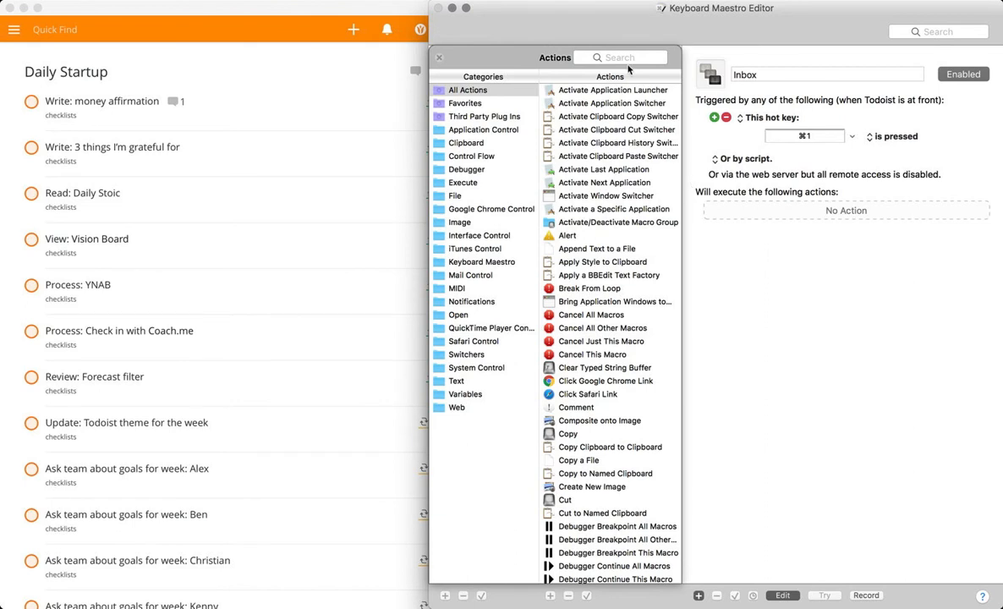
{"action": "left_click", "coordinate": [579, 56]}
{"action": "type", "text": "key"}
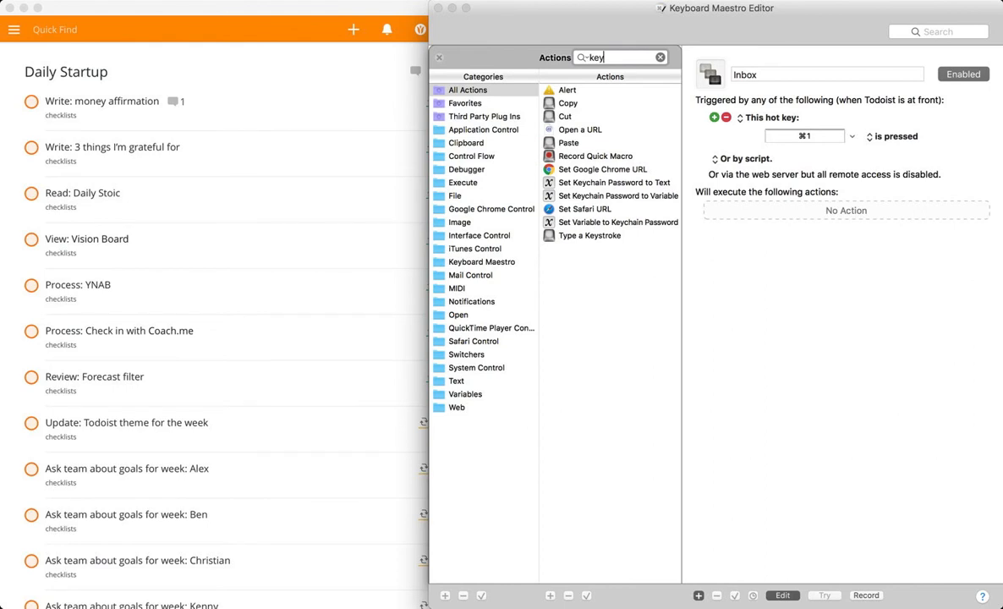
{"action": "left_click_drag", "start_coordinate": [590, 235], "coordinate": [778, 218]}
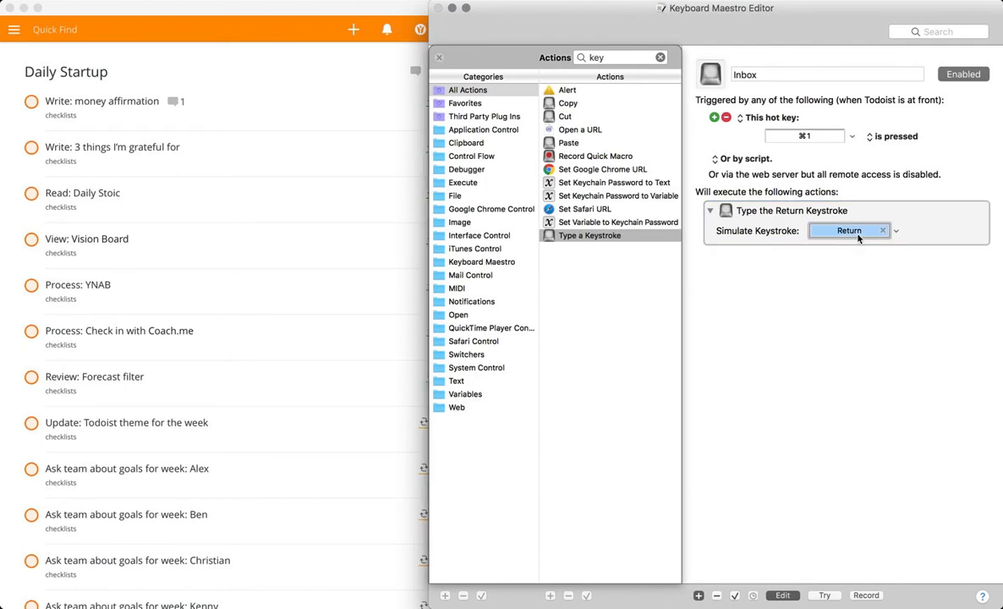
{"action": "key", "text": "slash"}
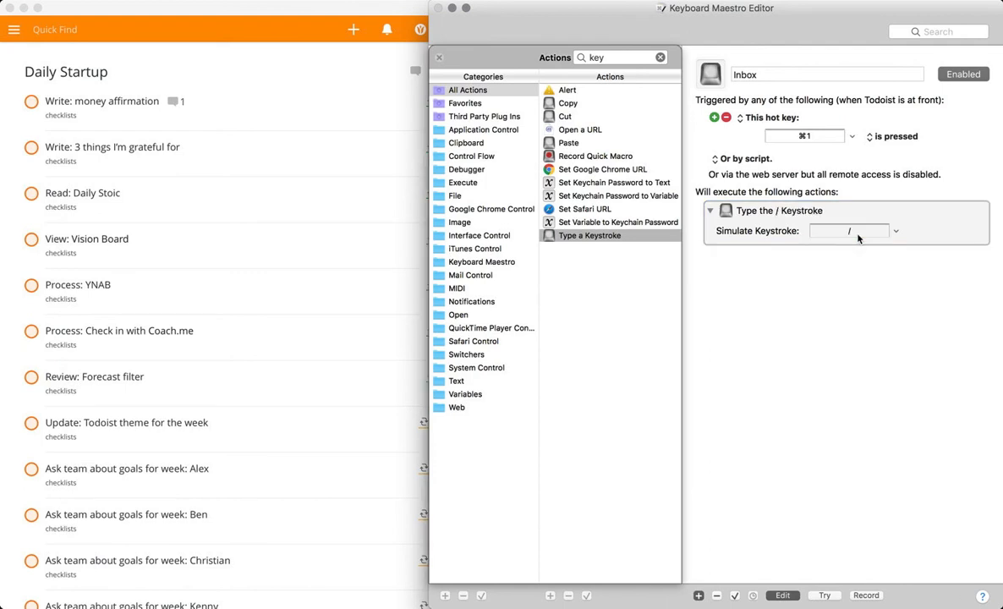
- Find the Insert Text action by searching "text" and add it to the macro after the / keystroke
{"action": "left_click", "coordinate": [661, 58]}
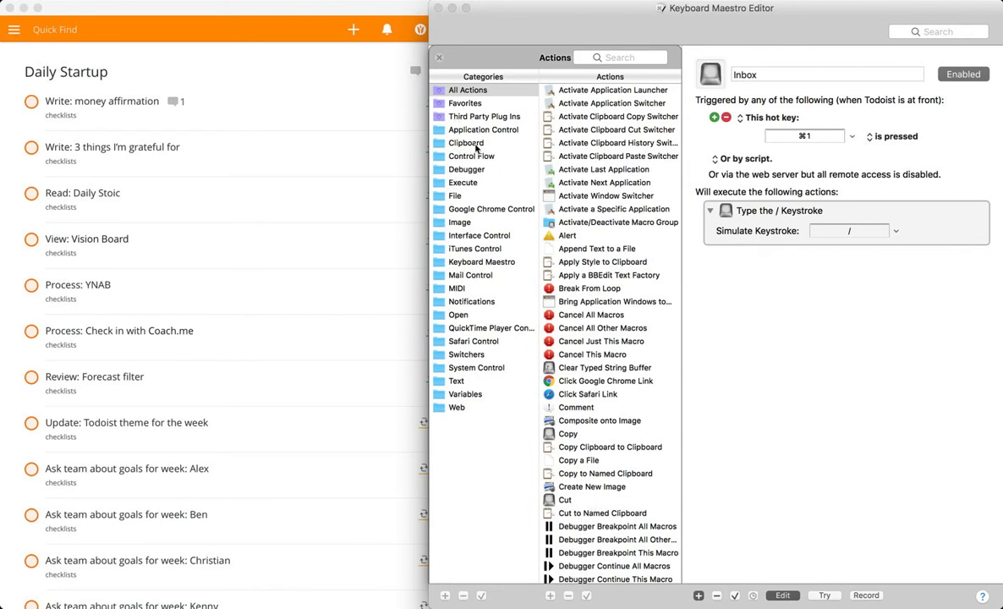
{"action": "left_click", "coordinate": [612, 54]}
{"action": "type", "text": "text"}
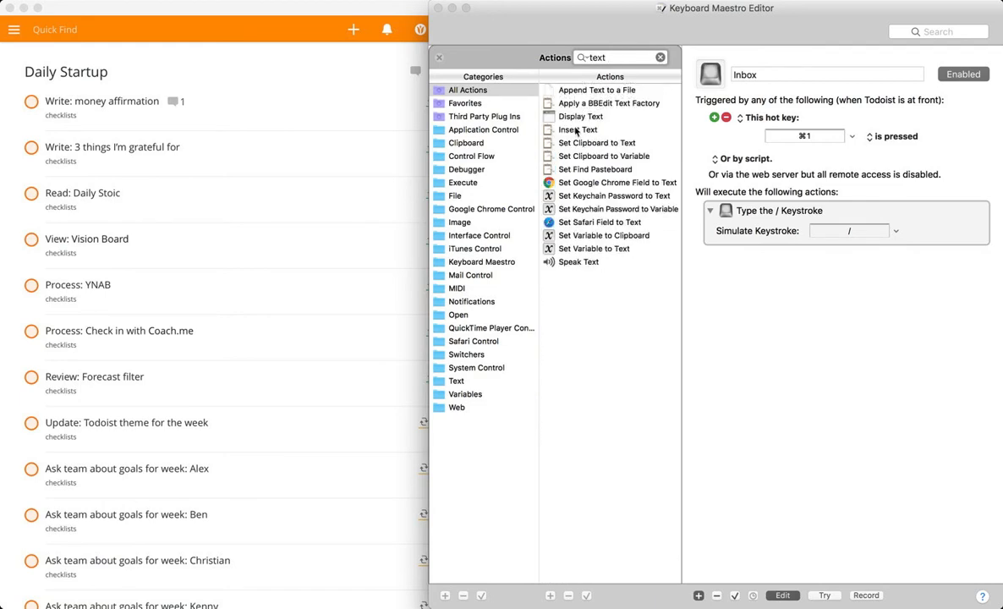
{"action": "left_click_drag", "start_coordinate": [560, 129], "coordinate": [760, 249]}
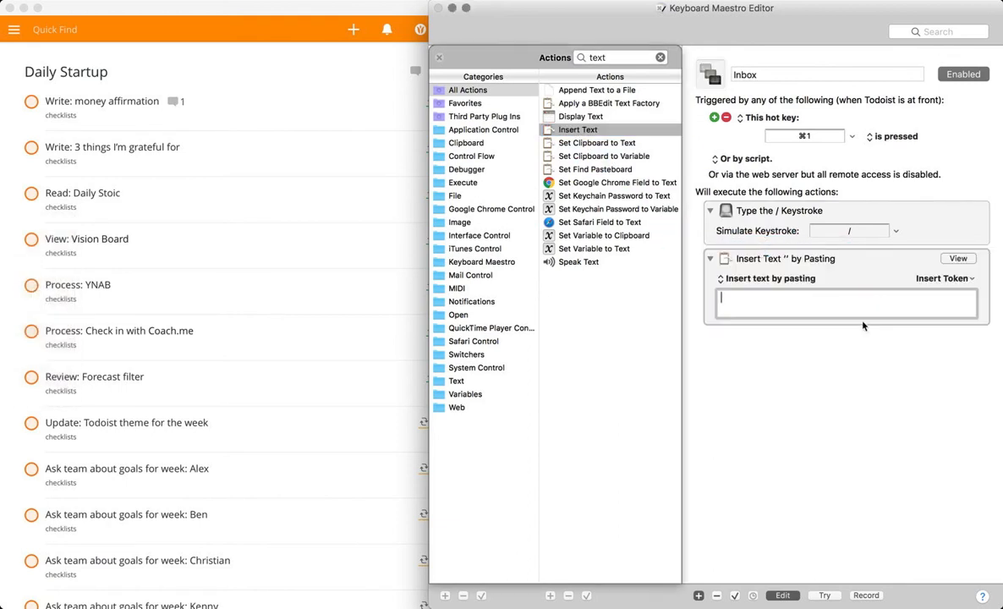
- Set the Insert Text action to insert by typing, with "inbox" as its text
{"action": "left_click", "coordinate": [783, 278]}
{"action": "left_click", "coordinate": [784, 278]}
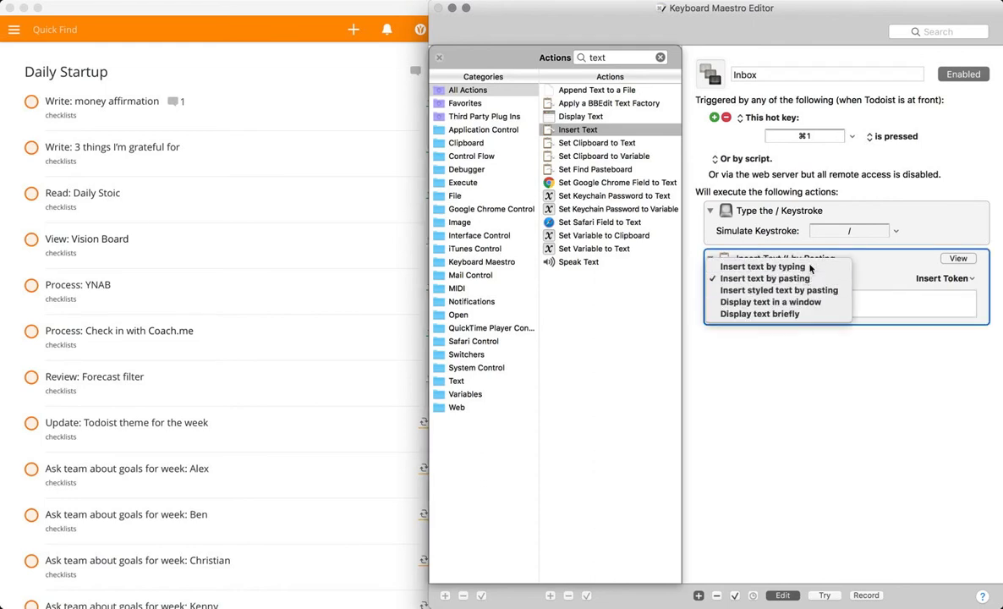
{"action": "left_click", "coordinate": [757, 266]}
{"action": "left_click", "coordinate": [780, 299]}
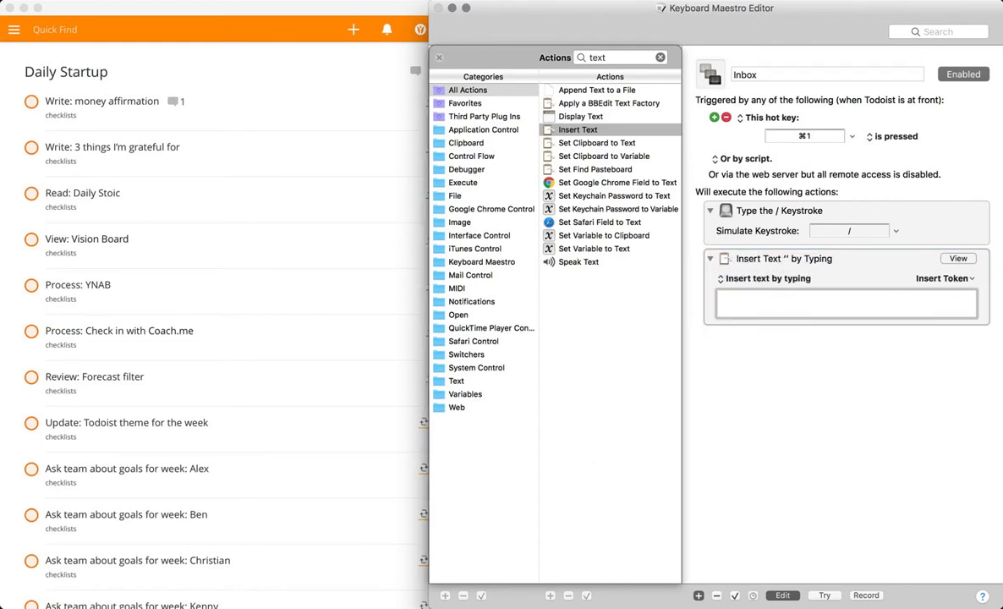
{"action": "type", "text": "inbox"}
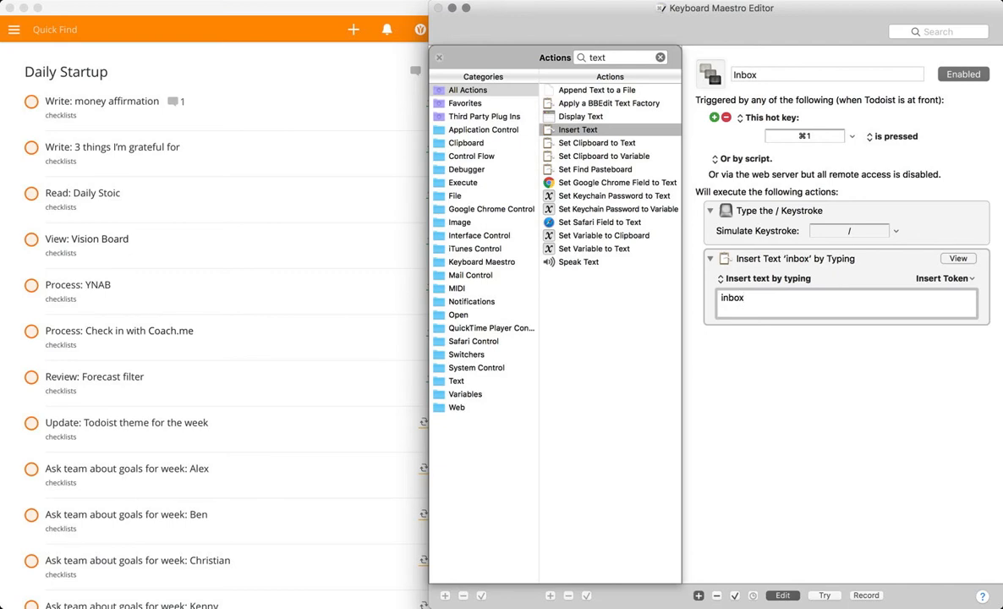
- Add two Type a Keystroke actions after the text insertion, the first simulating Down Arrow and the second Return
{"action": "left_click", "coordinate": [661, 57]}
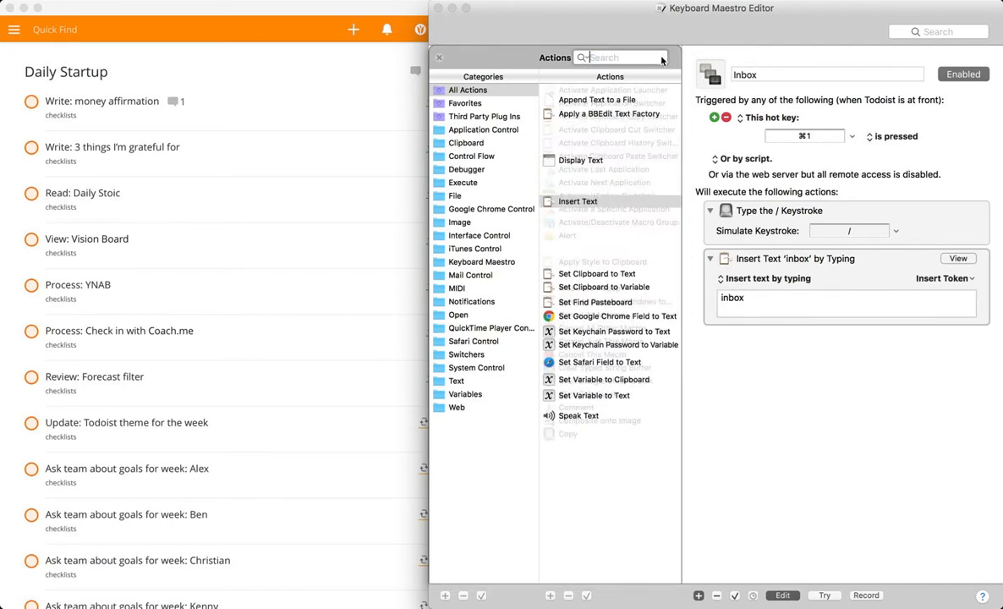
{"action": "left_click", "coordinate": [612, 56]}
{"action": "type", "text": "key"}
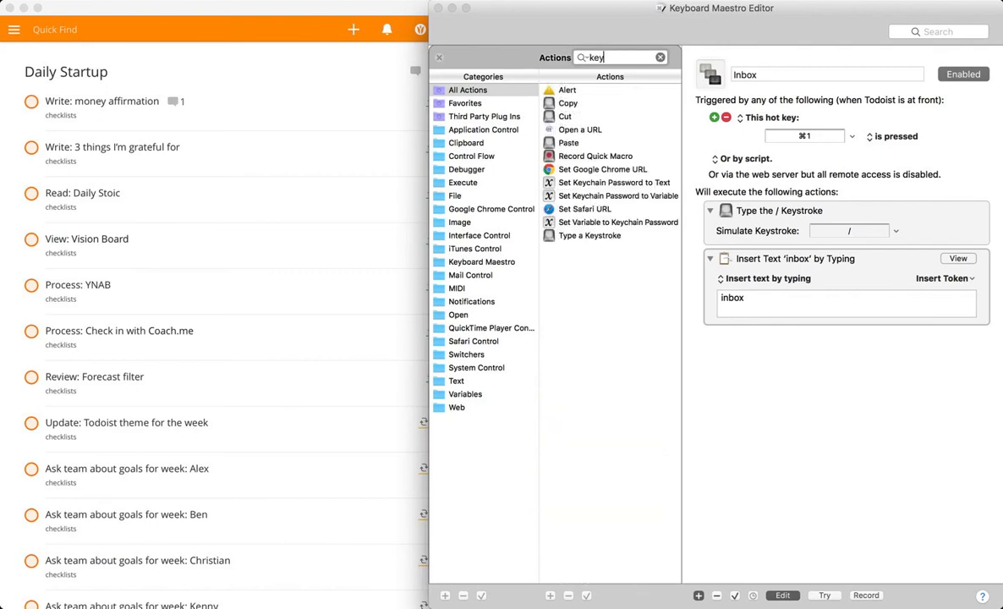
{"action": "left_click_drag", "start_coordinate": [589, 235], "coordinate": [756, 300]}
{"action": "left_click_drag", "start_coordinate": [590, 235], "coordinate": [725, 380]}
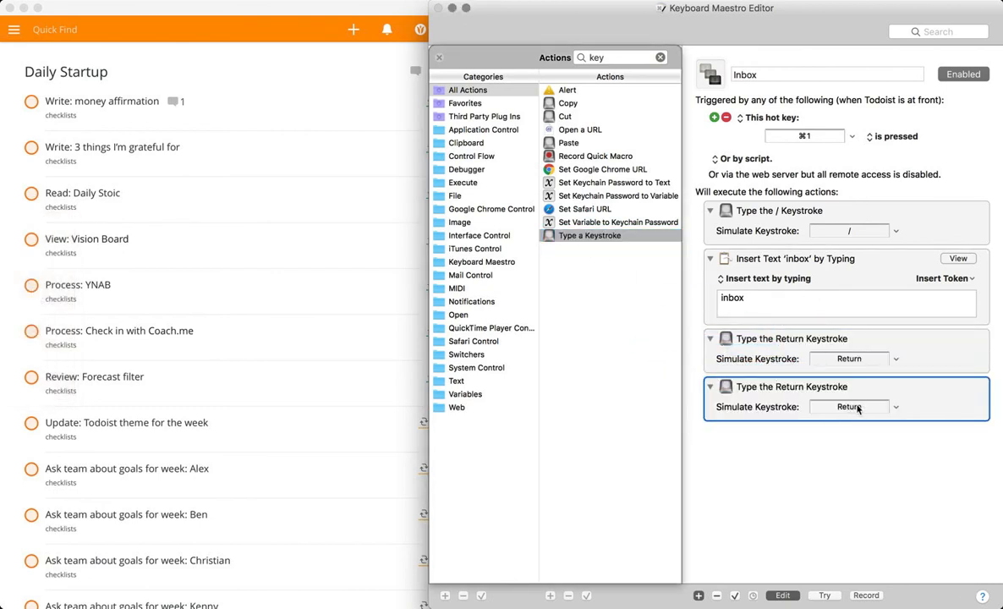
{"action": "left_click", "coordinate": [849, 358]}
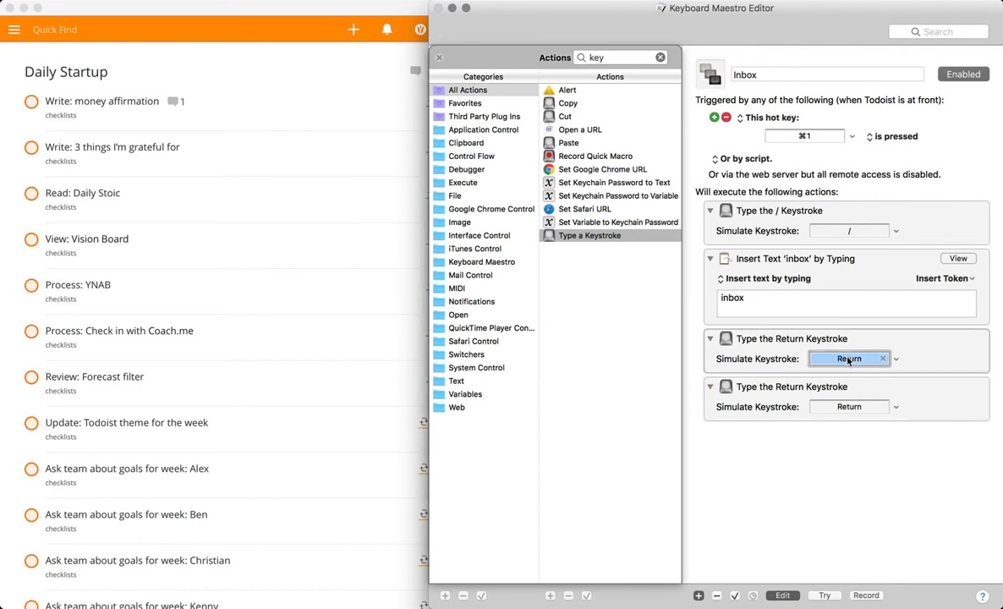
{"action": "key", "text": "Down"}
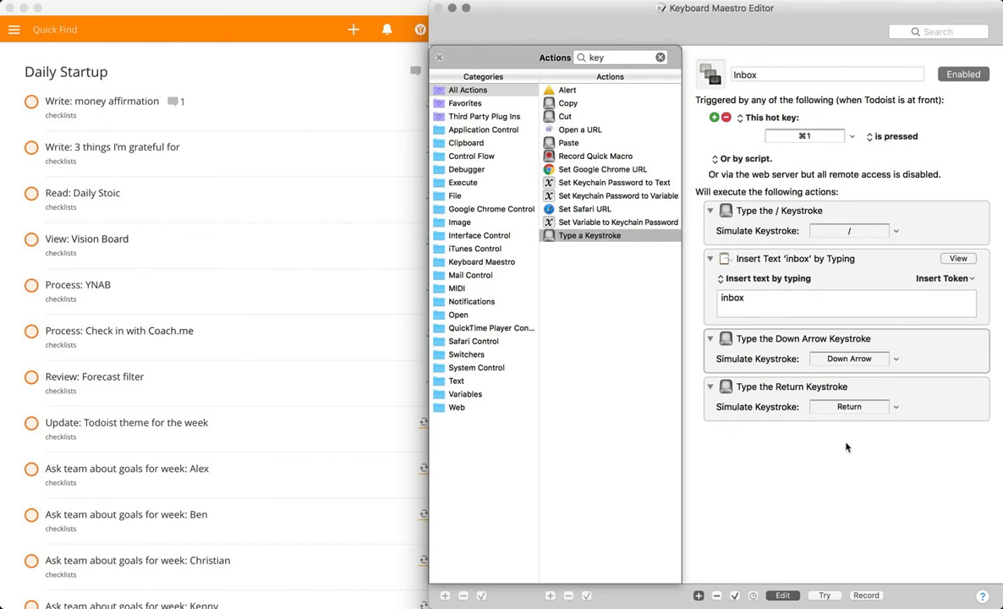
- Switch to Todoist and open the Inbox manually through Quick Find by searching "inbox" and choosing the first match
{"action": "left_click", "coordinate": [192, 26]}
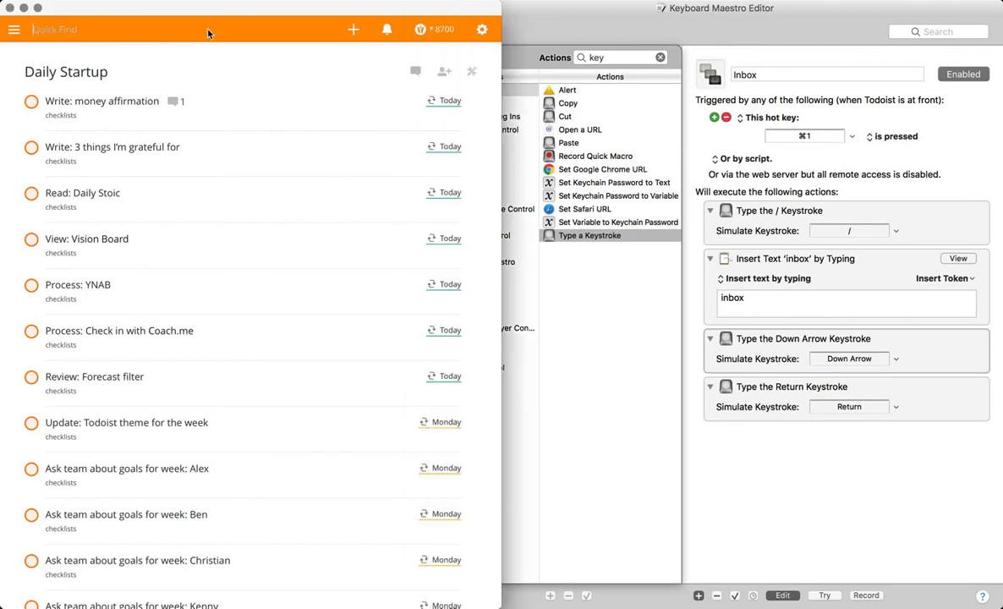
{"action": "left_click", "coordinate": [214, 63]}
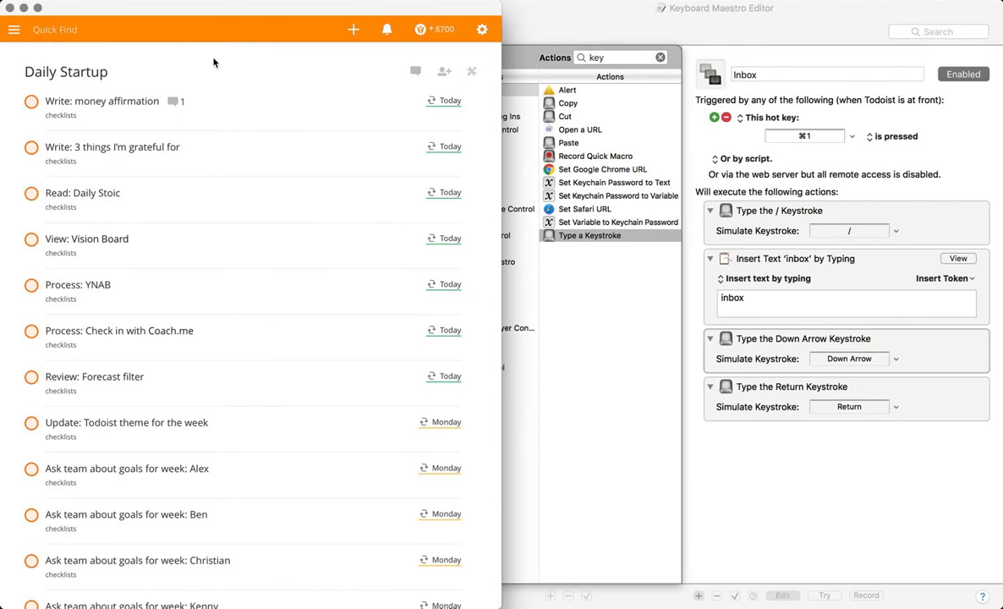
{"action": "key", "text": "slash"}
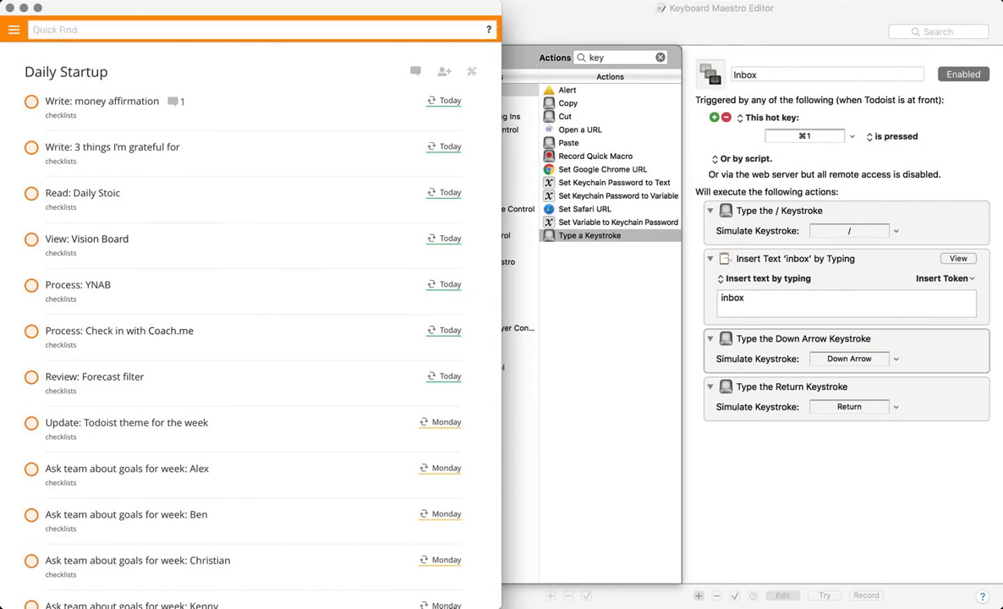
{"action": "type", "text": "inbox"}
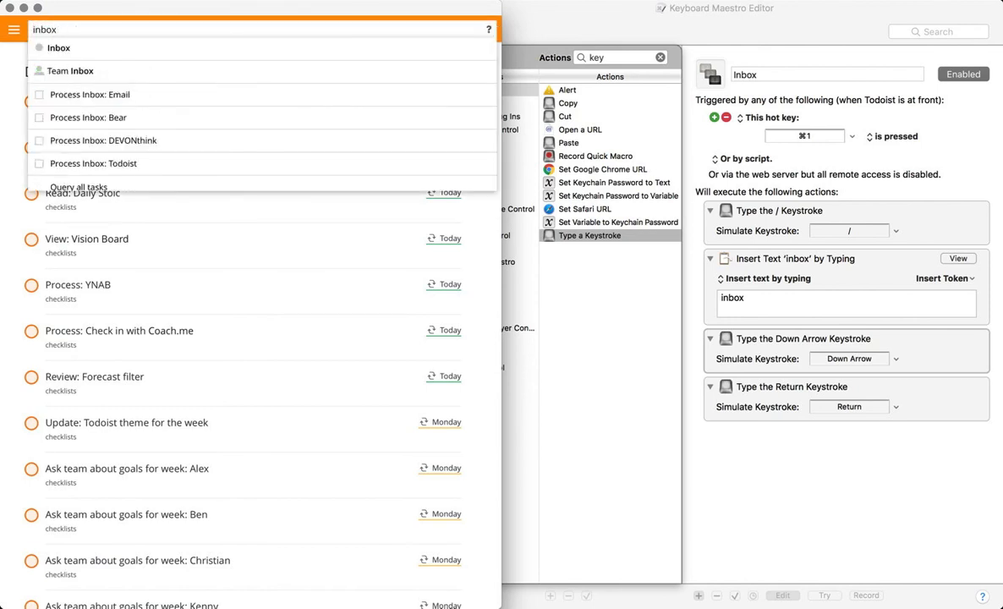
{"action": "key", "text": "Down"}
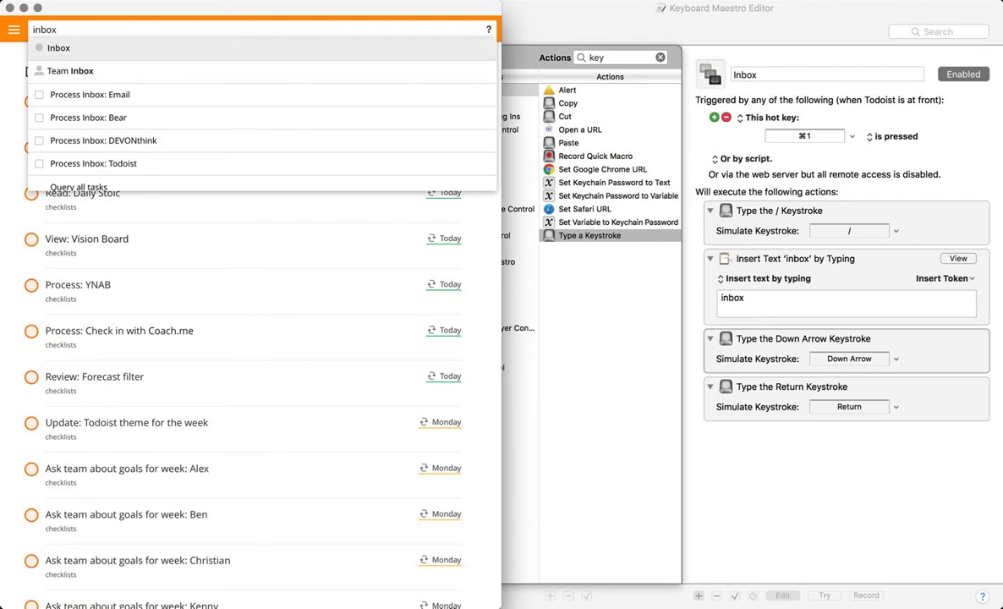
{"action": "key", "text": "Return"}
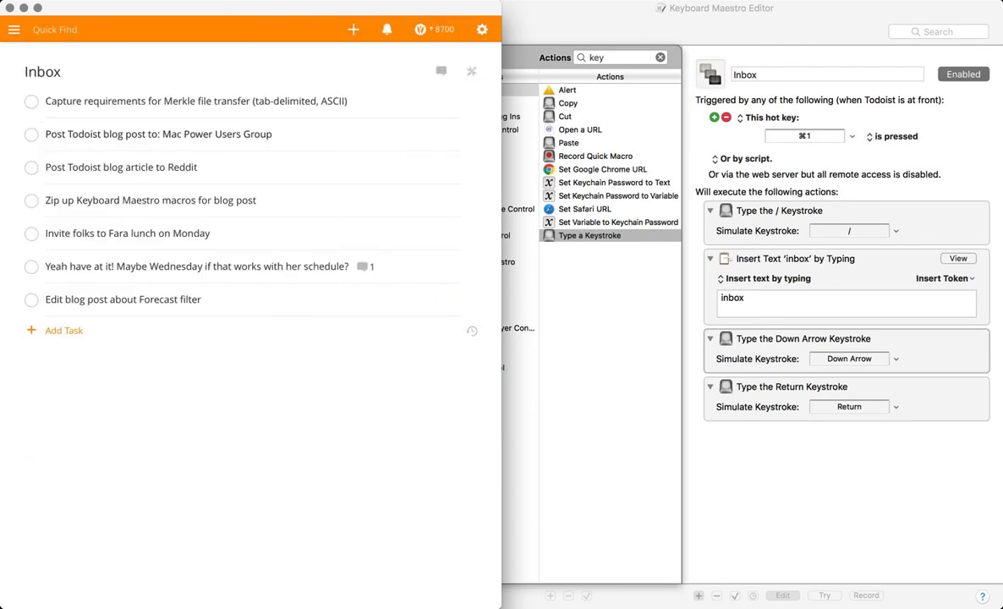
- Return to the Daily Startup project through Quick Find by searching "daily"
{"action": "type", "text": "/daily"}
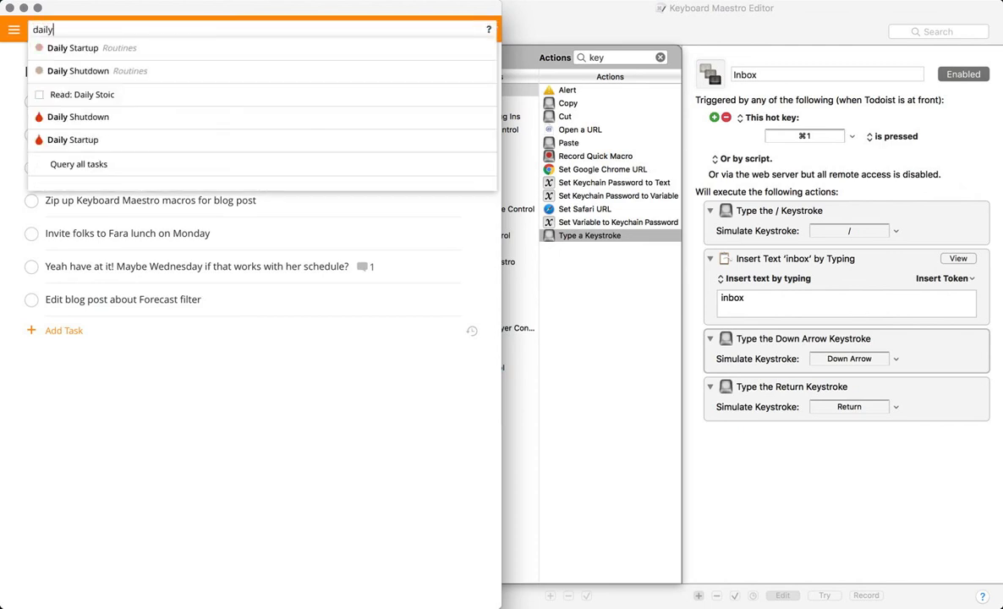
{"action": "key", "text": "Down"}
{"action": "key", "text": "Return"}
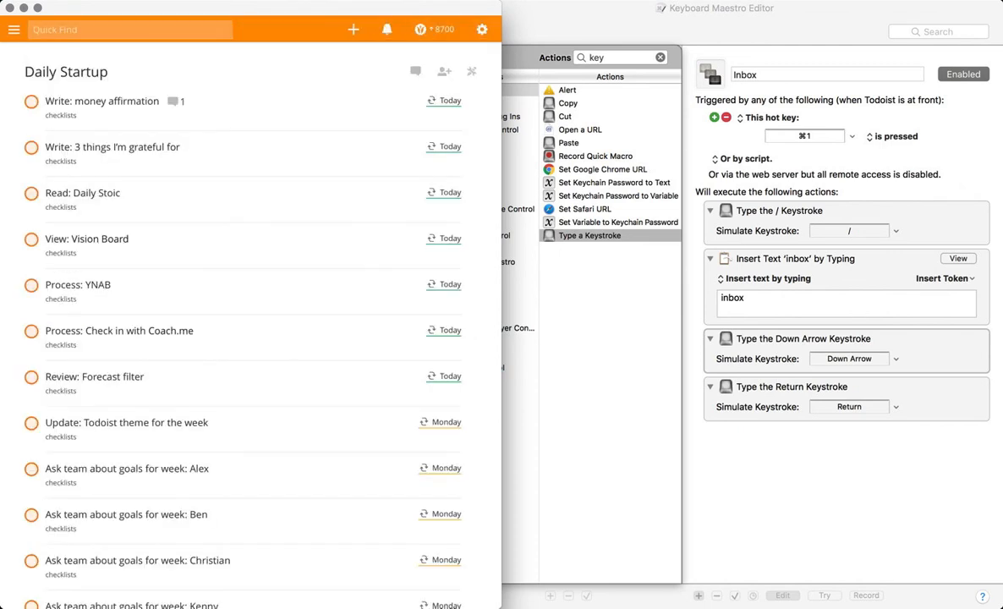
- Switch to Keyboard Maestro Editor, clear the action search and close the Actions library
{"action": "left_click", "coordinate": [729, 40]}
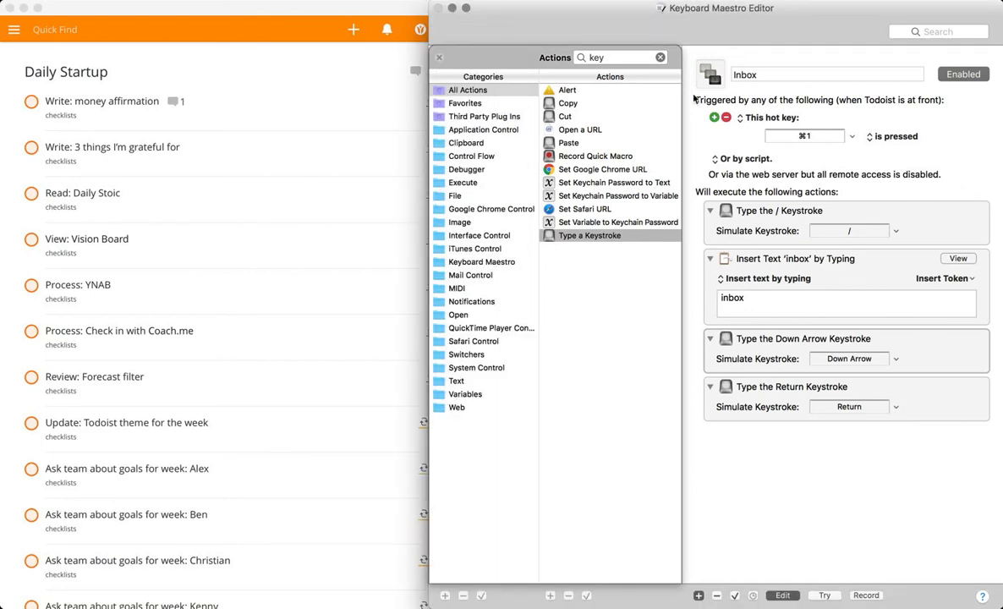
{"action": "left_click", "coordinate": [660, 58]}
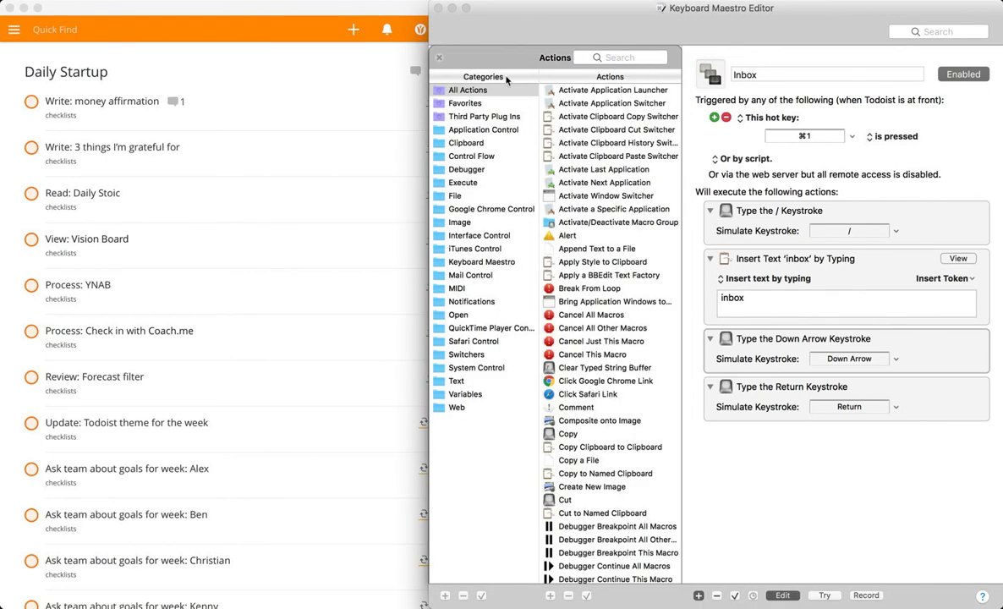
{"action": "left_click", "coordinate": [439, 58]}
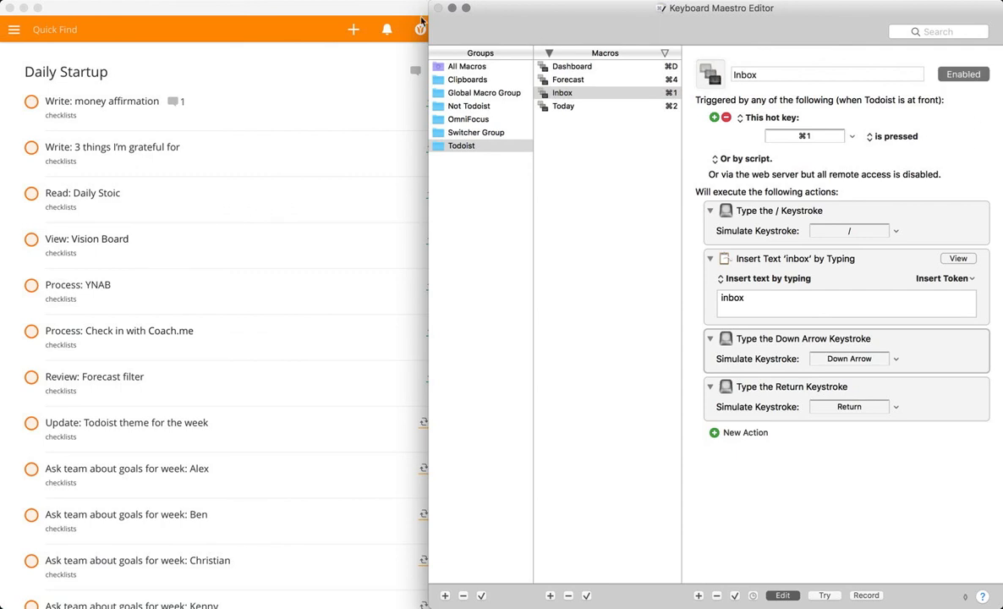
- Test the Inbox macro in Todoist with its ⌘1 hot key and switch back to Keyboard Maestro Editor
{"action": "left_click", "coordinate": [354, 11]}
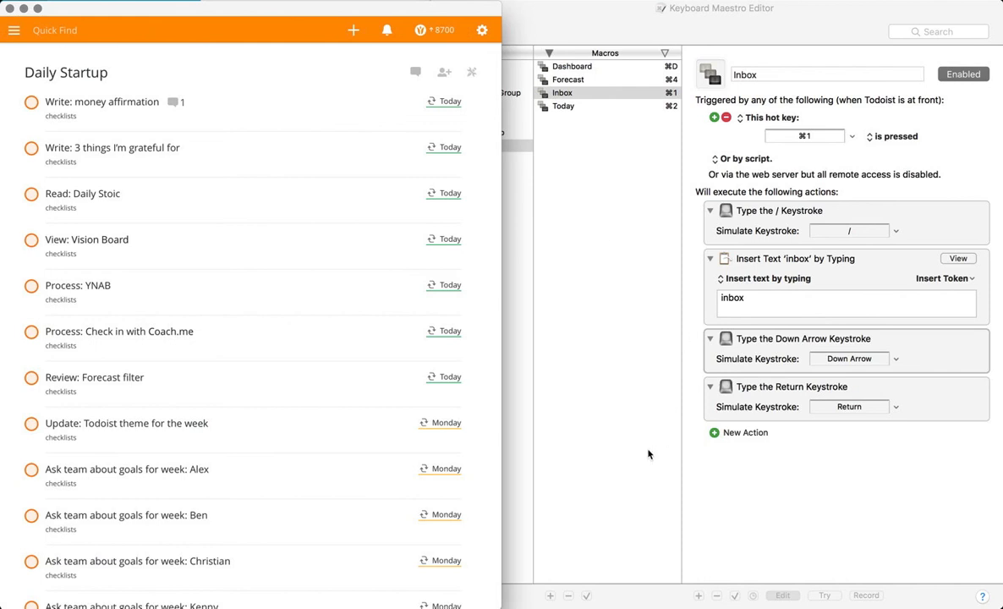
{"action": "key", "text": "super+1"}
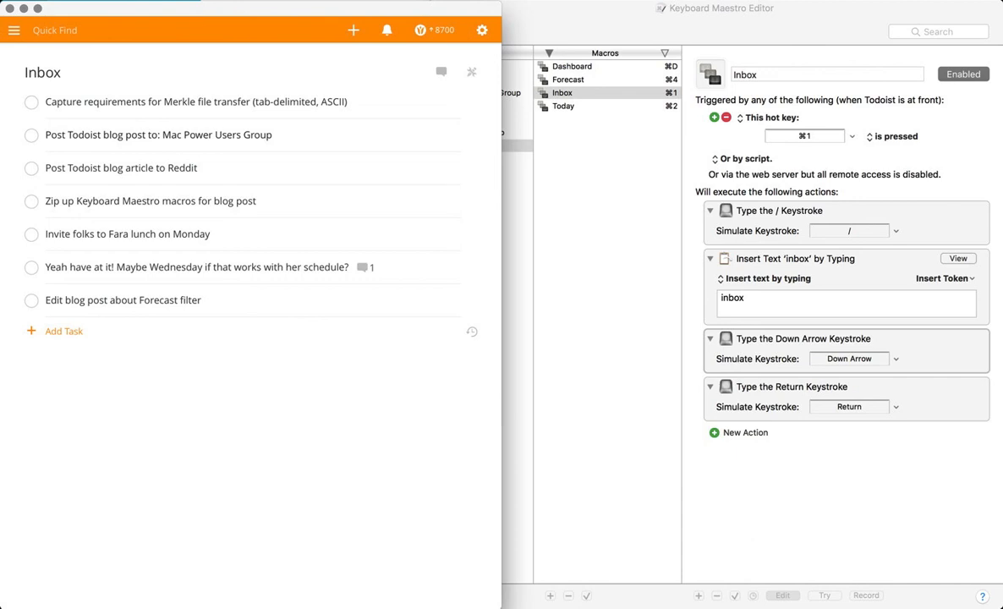
{"action": "left_click", "coordinate": [582, 347]}
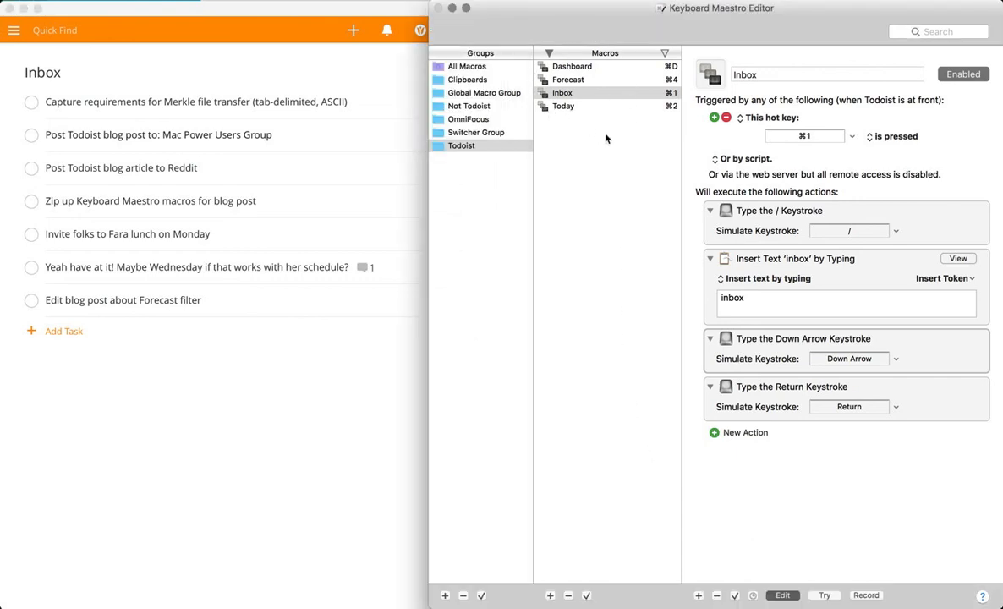
- Switch to Todoist and test the Today, Forecast and Dashboard macros with their hot keys, closing the Comments window before the Dashboard test
{"action": "left_click", "coordinate": [313, 493]}
{"action": "key", "text": "super+2"}
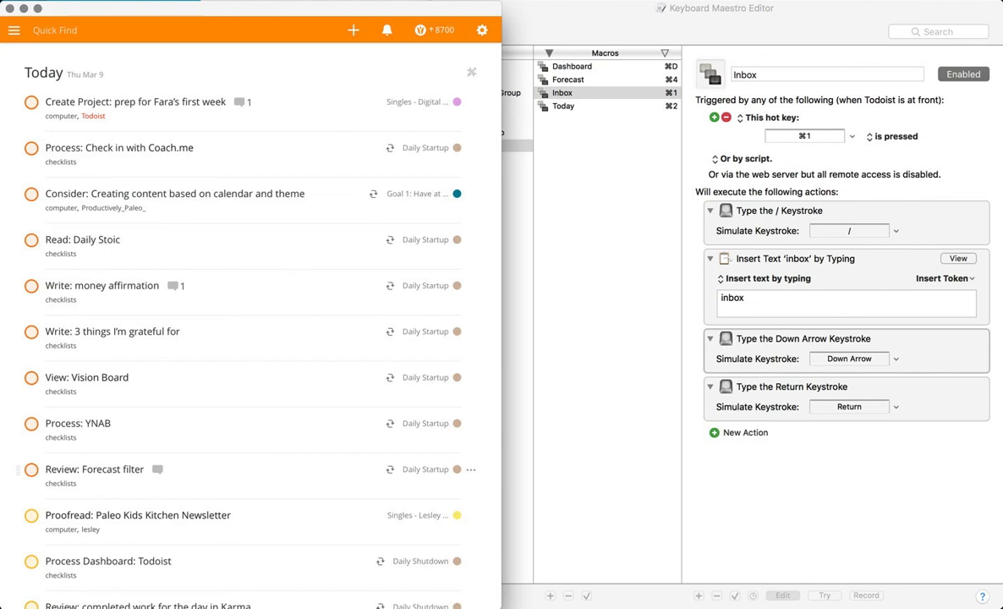
{"action": "key", "text": "super+4"}
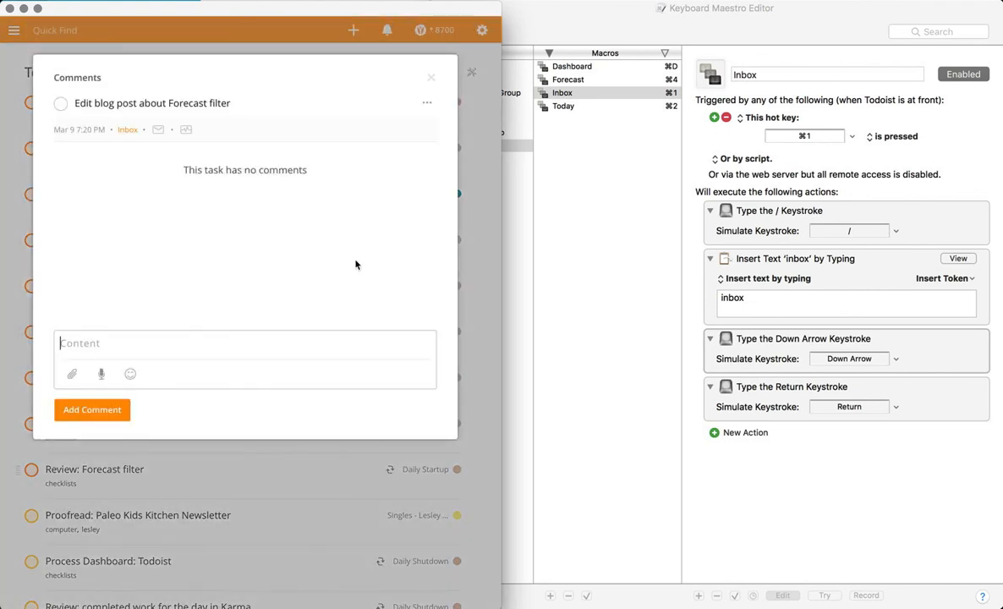
{"action": "left_click", "coordinate": [430, 77]}
{"action": "key", "text": "super+d"}
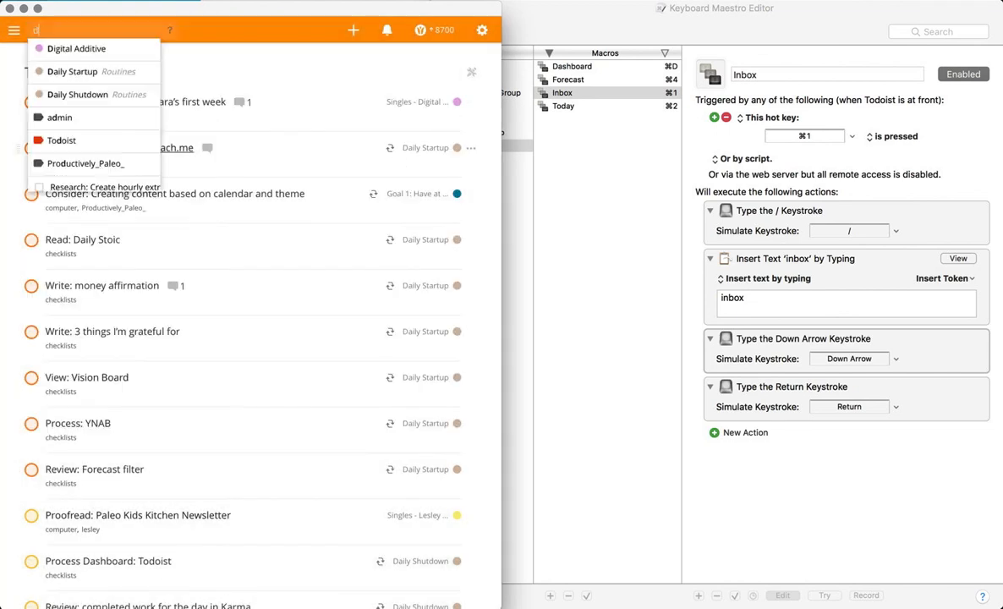